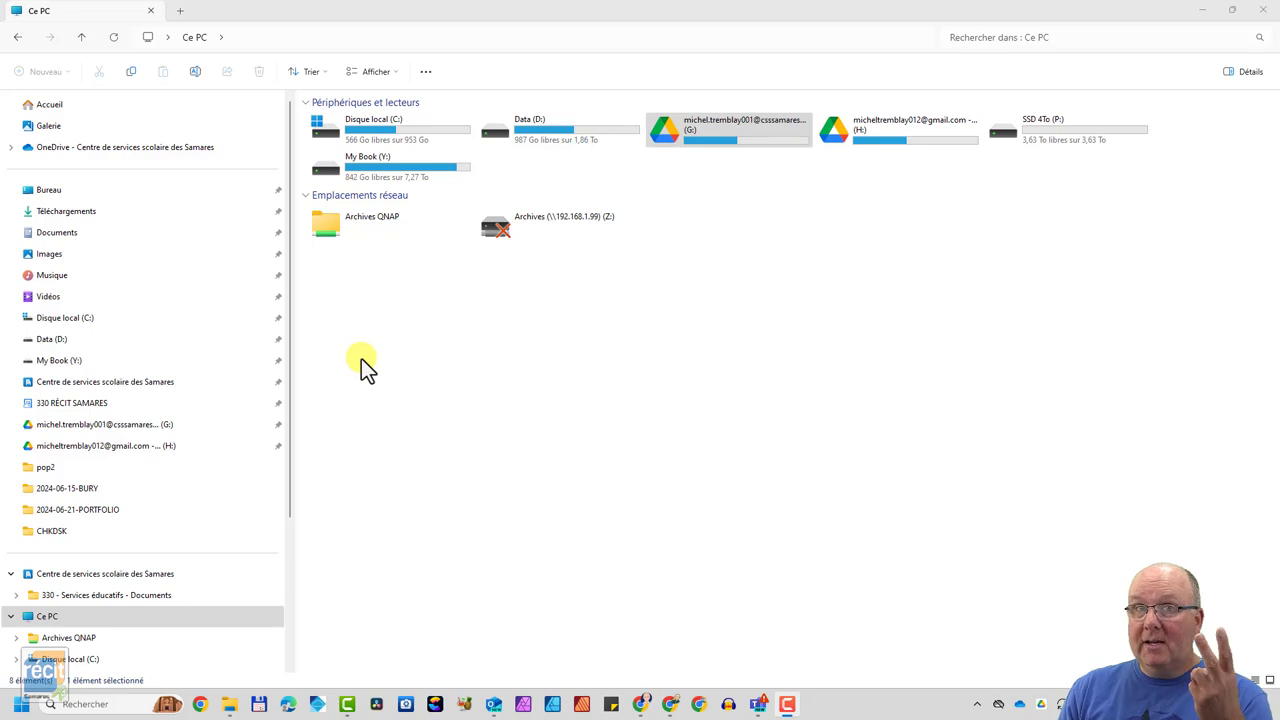
Bring File Explorer back up and open the OneDrive - Centre de services scolaire des Samares folder
left_click(1201, 10)
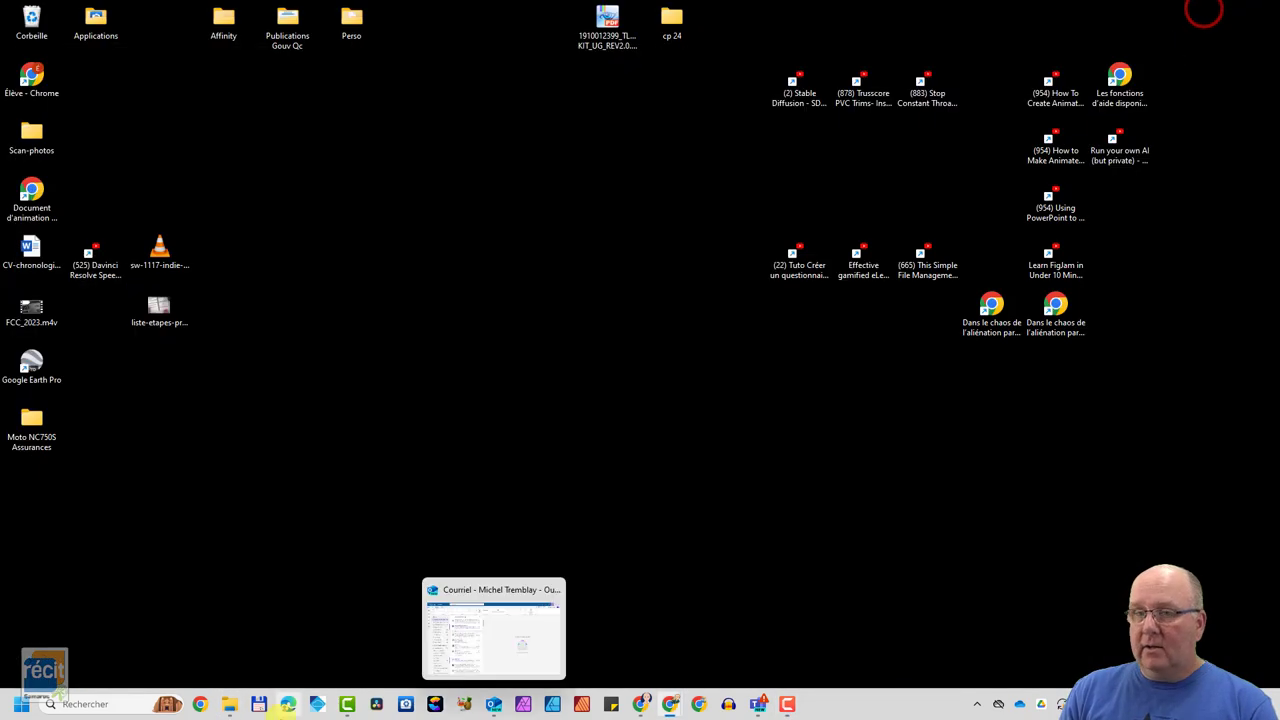
left_click(229, 704)
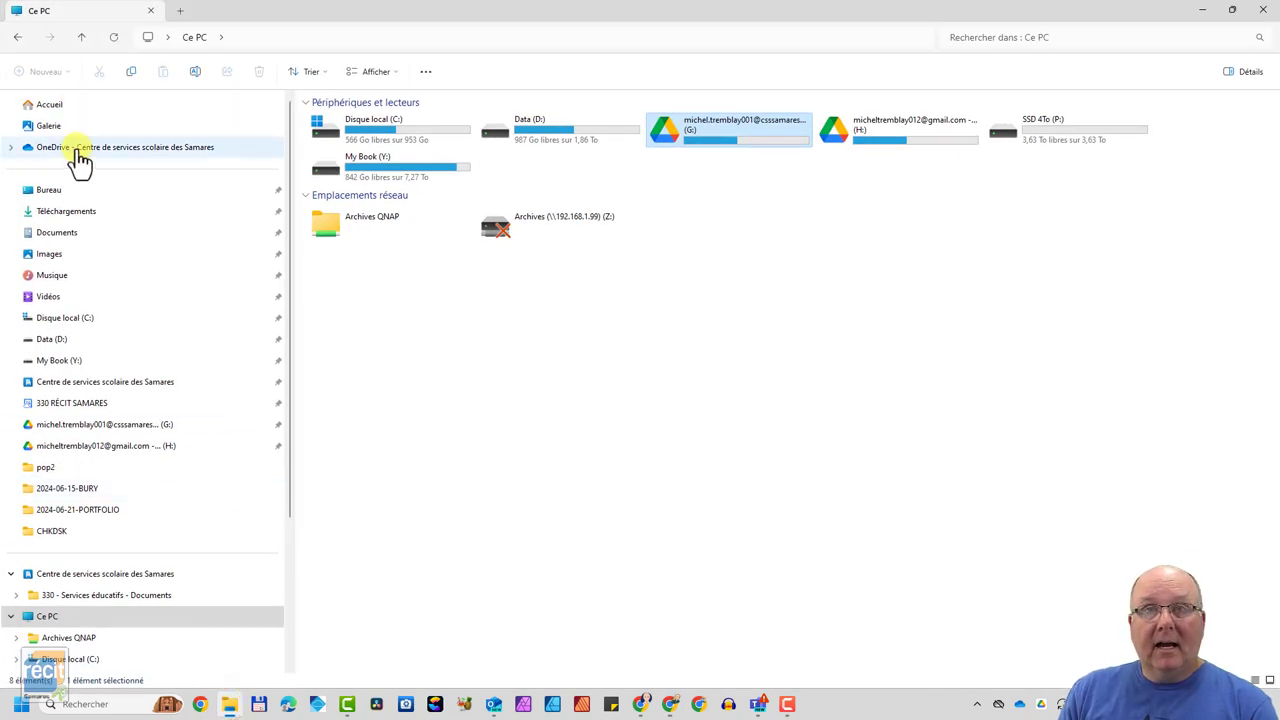
left_click(80, 158)
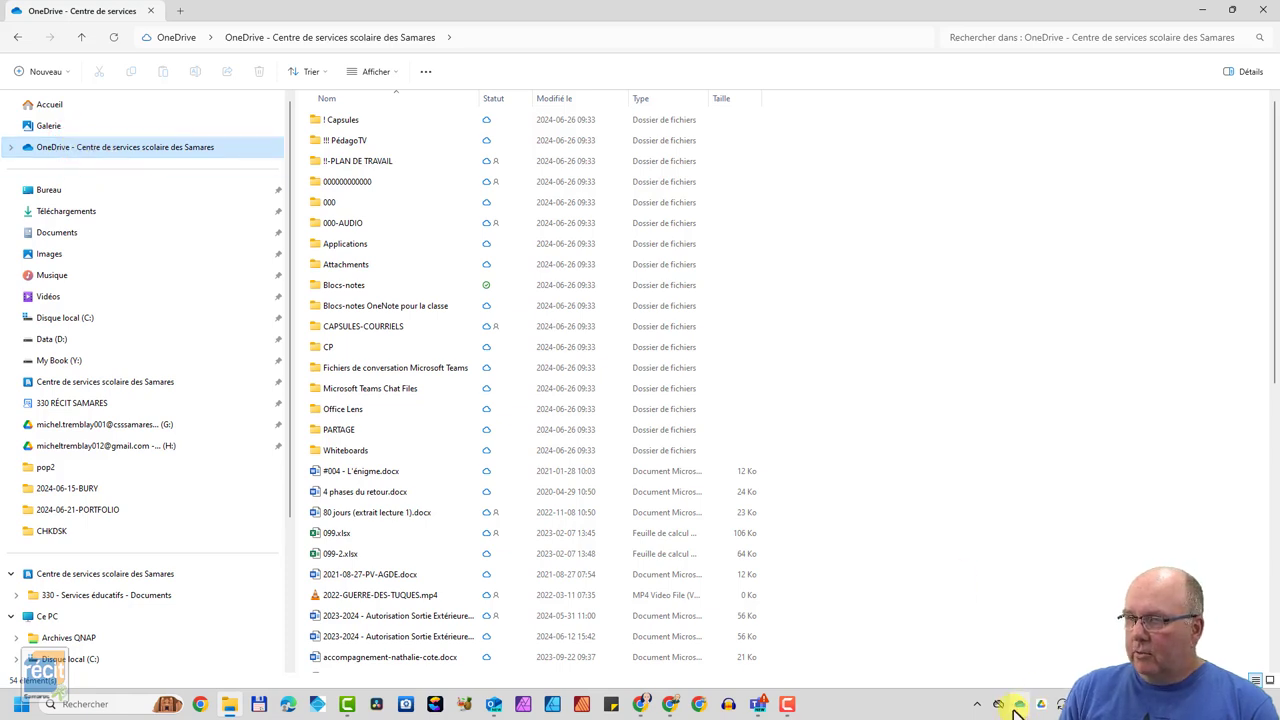
Go back to Ce PC and check OneDrive's synchronisation activity
left_click(77, 615)
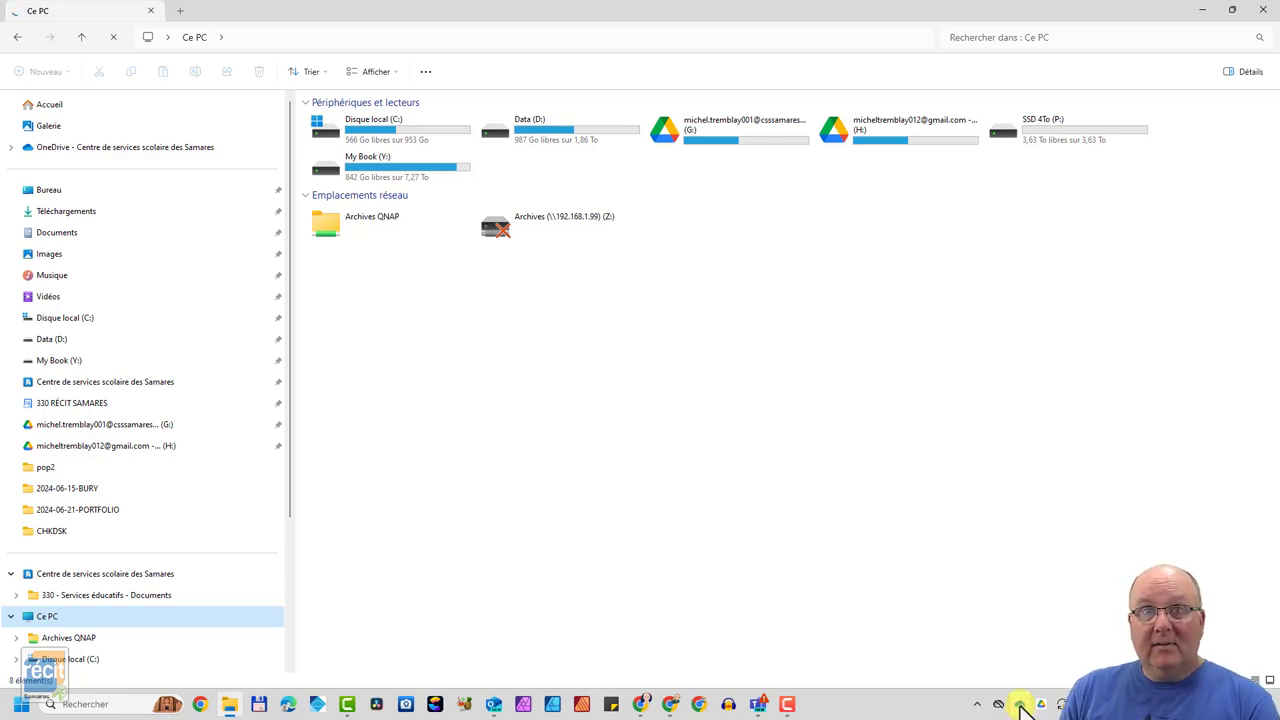
left_click(1020, 705)
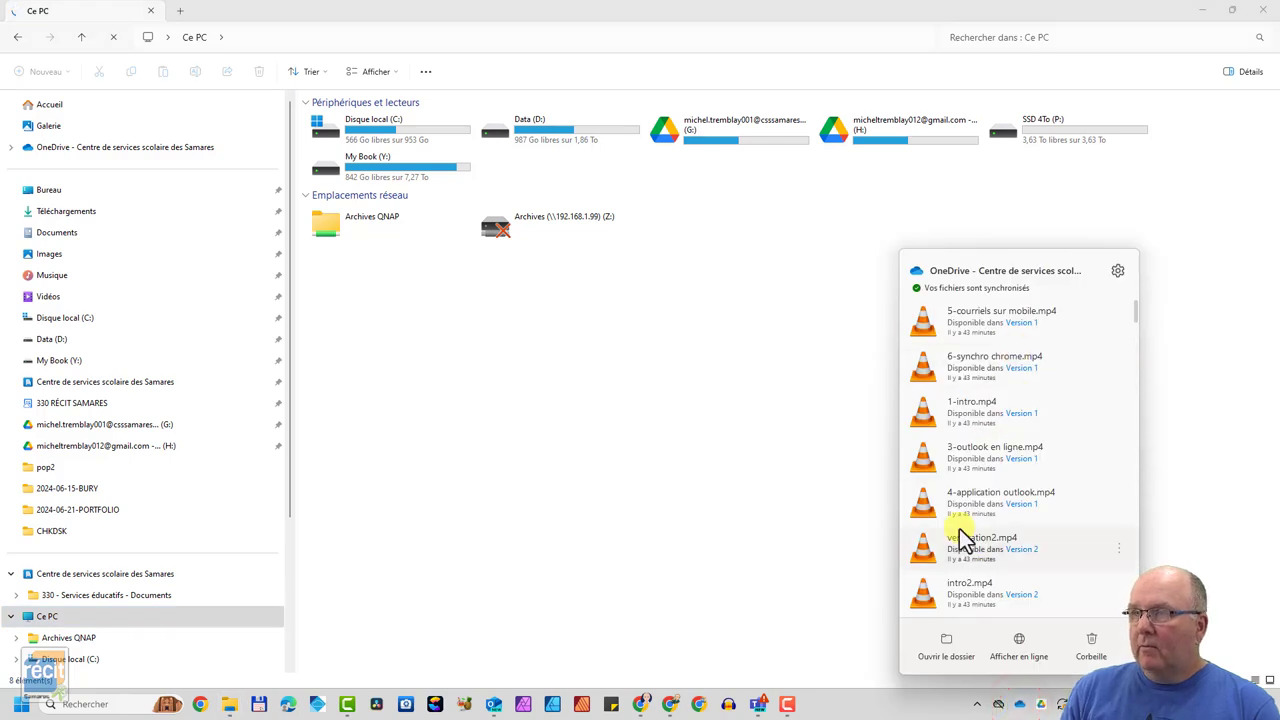
left_click(677, 444)
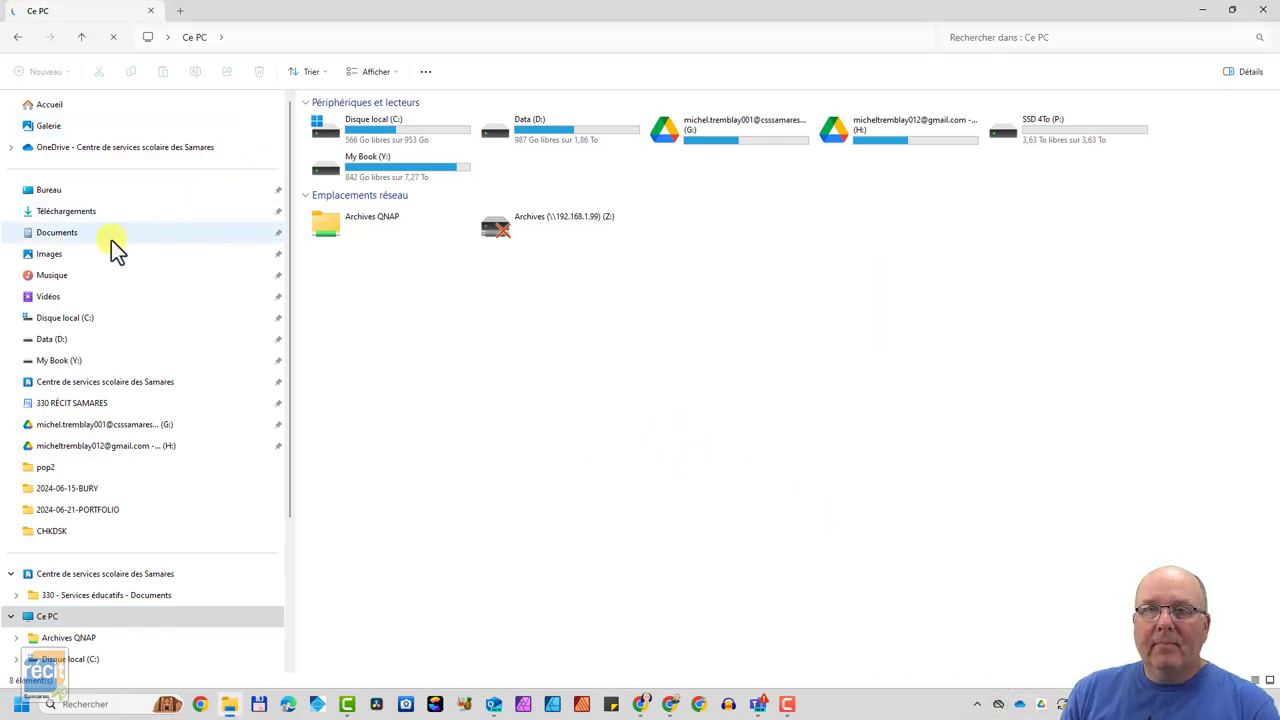
Open the OneDrive folder of the Centre de services scolaire des Samares and examine the OneDrive sharing options of folder 000
left_click(55, 148)
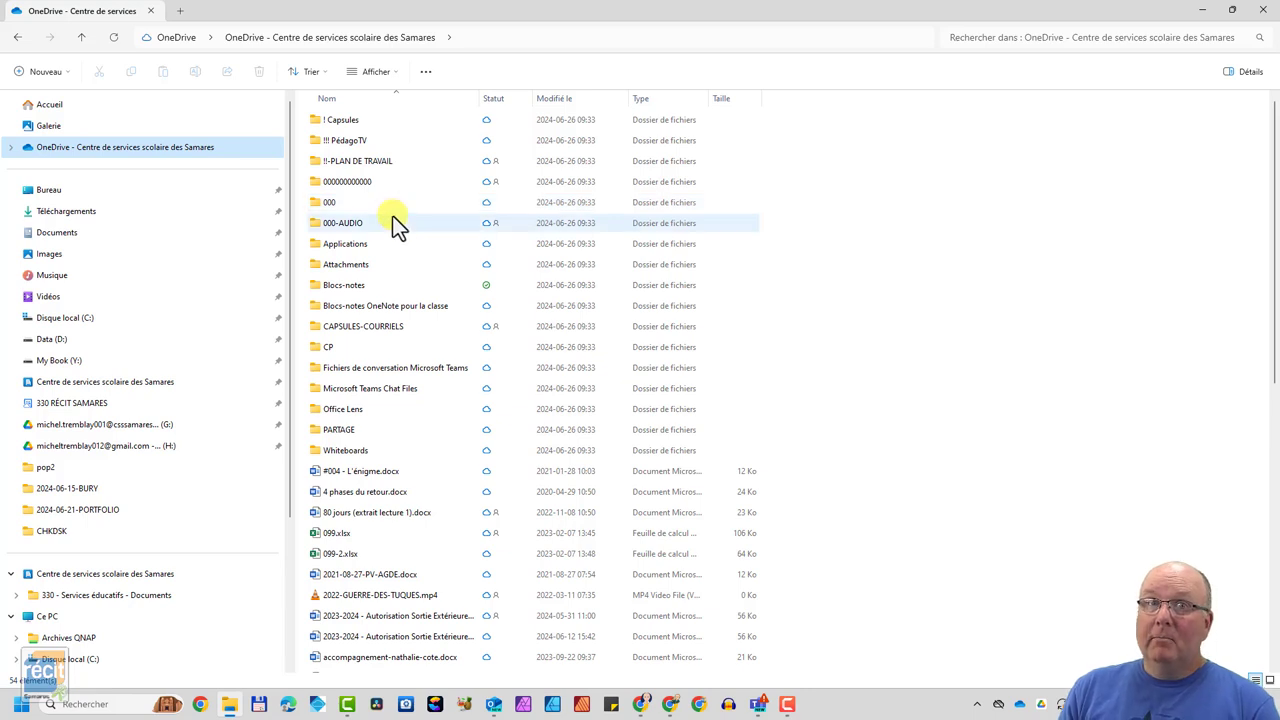
mouse_move(392, 215)
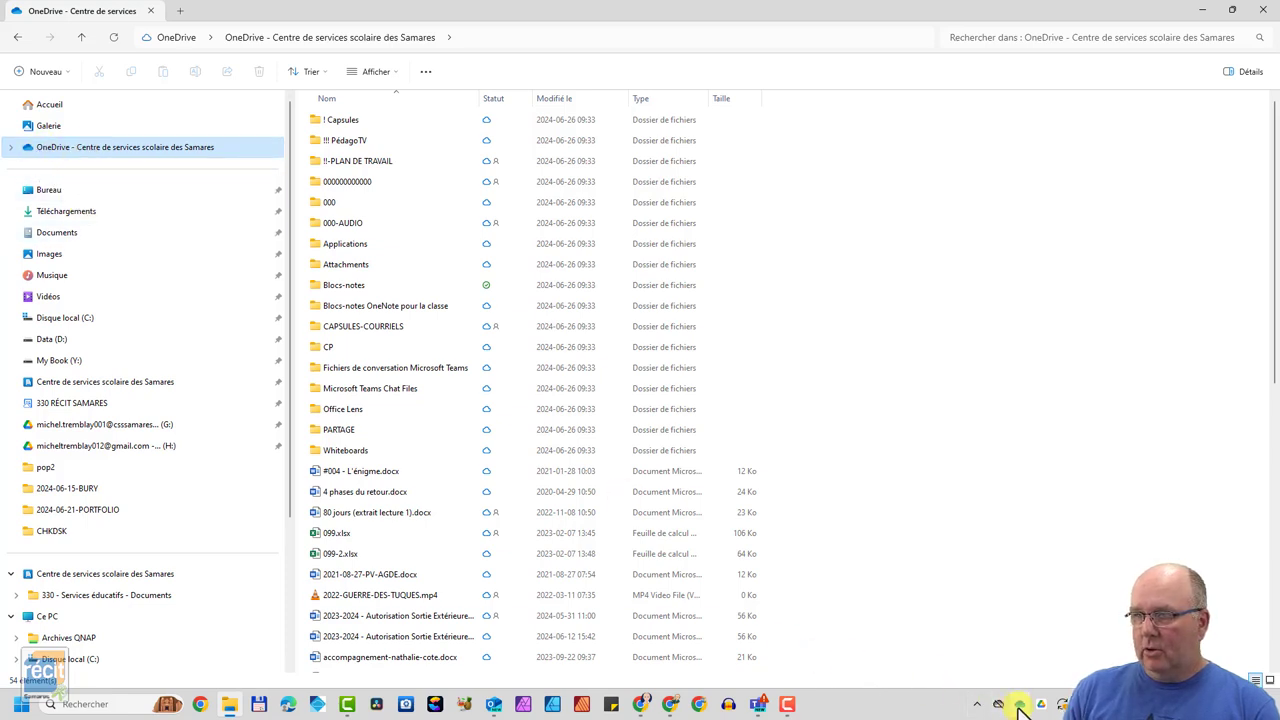
left_click(336, 207)
right_click(336, 207)
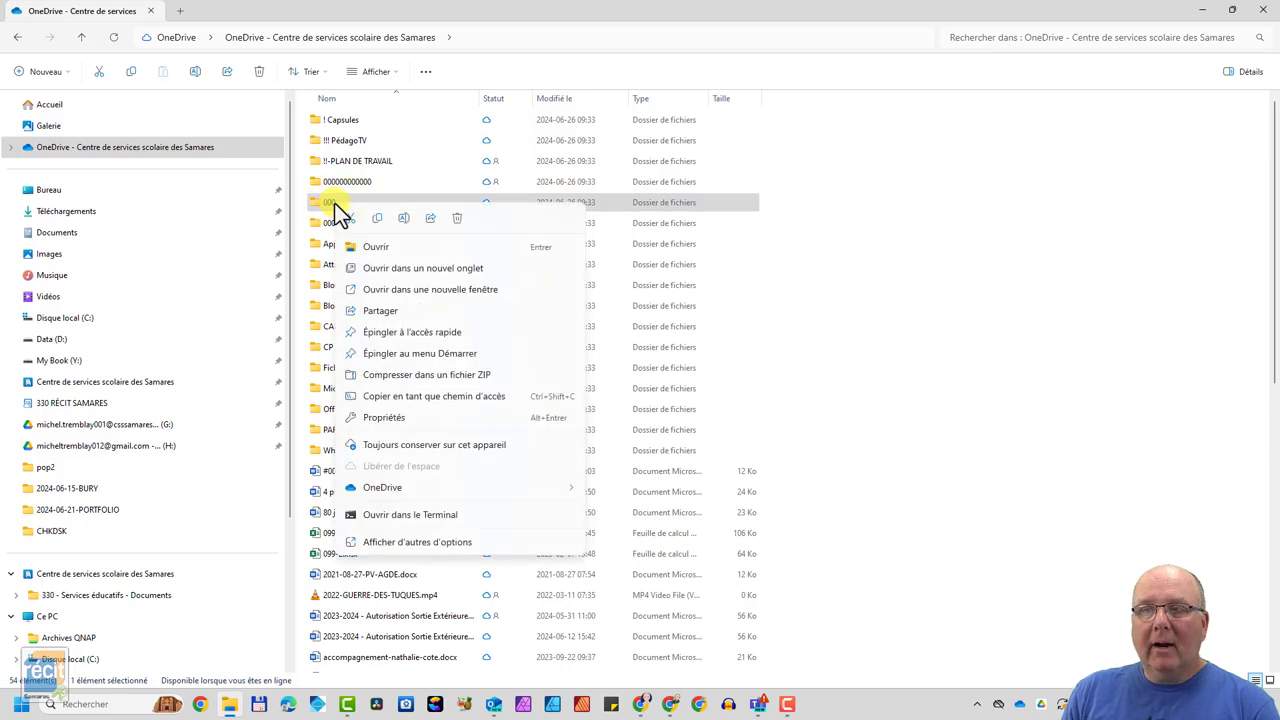
mouse_move(410, 492)
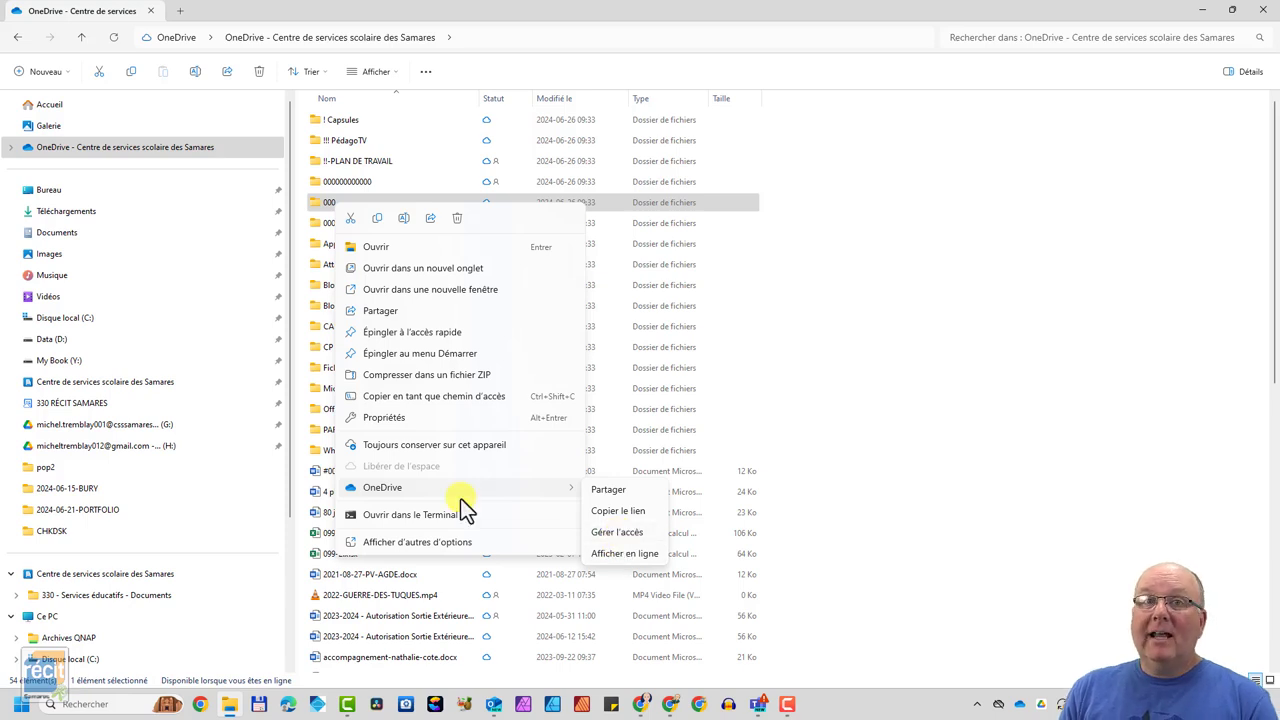
left_click(463, 14)
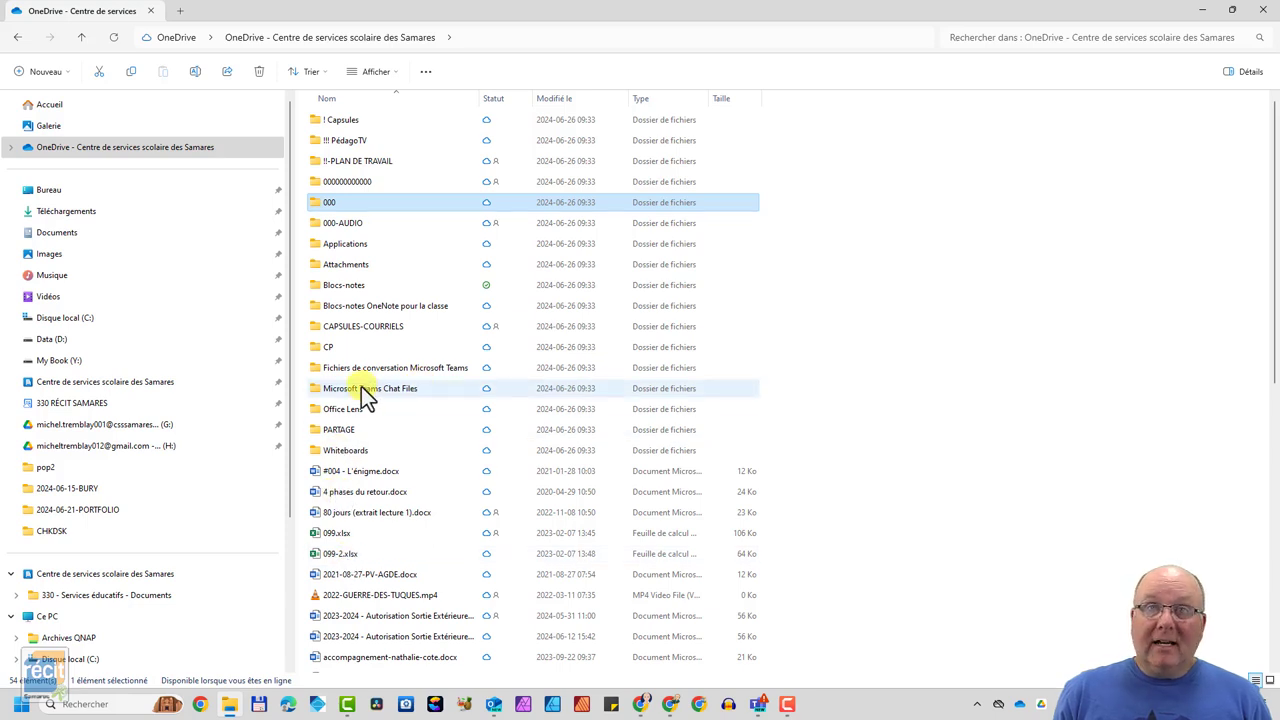
right_click(358, 205)
mouse_move(434, 497)
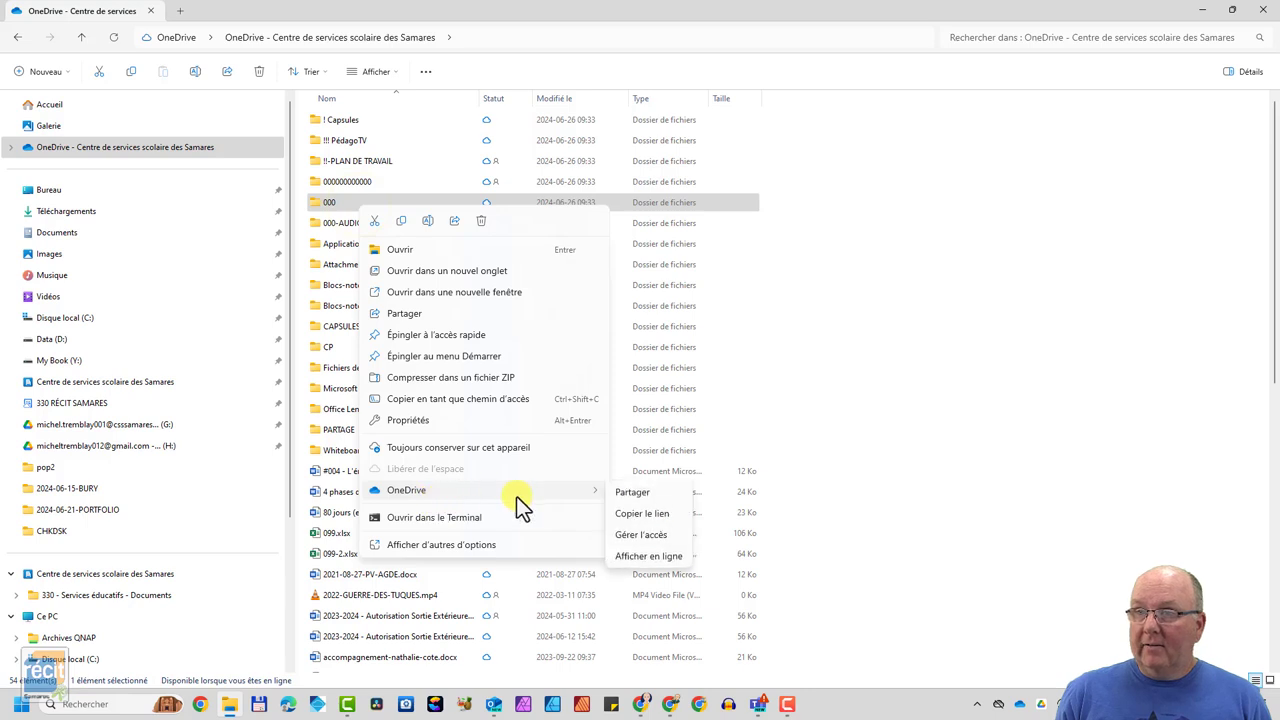
left_click(657, 14)
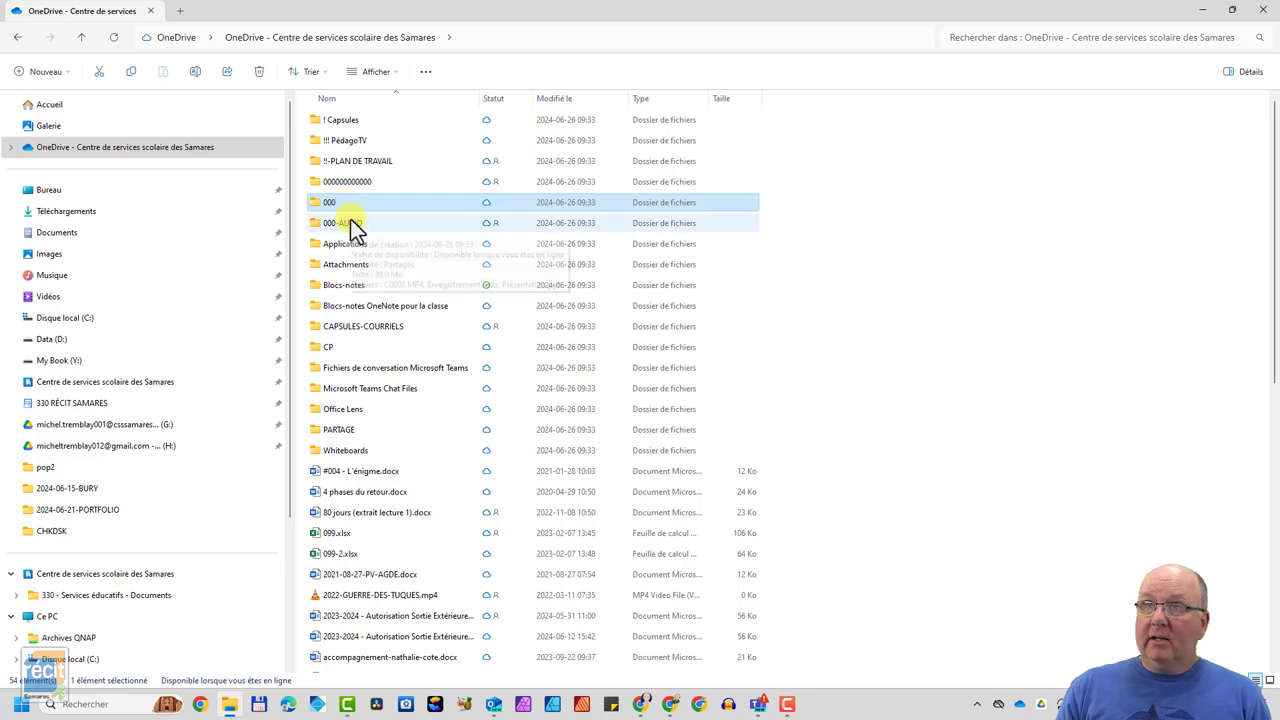
Switch to the Chrome window showing Google Drive and open Drive again in a new tab from the Google apps
left_click(1201, 11)
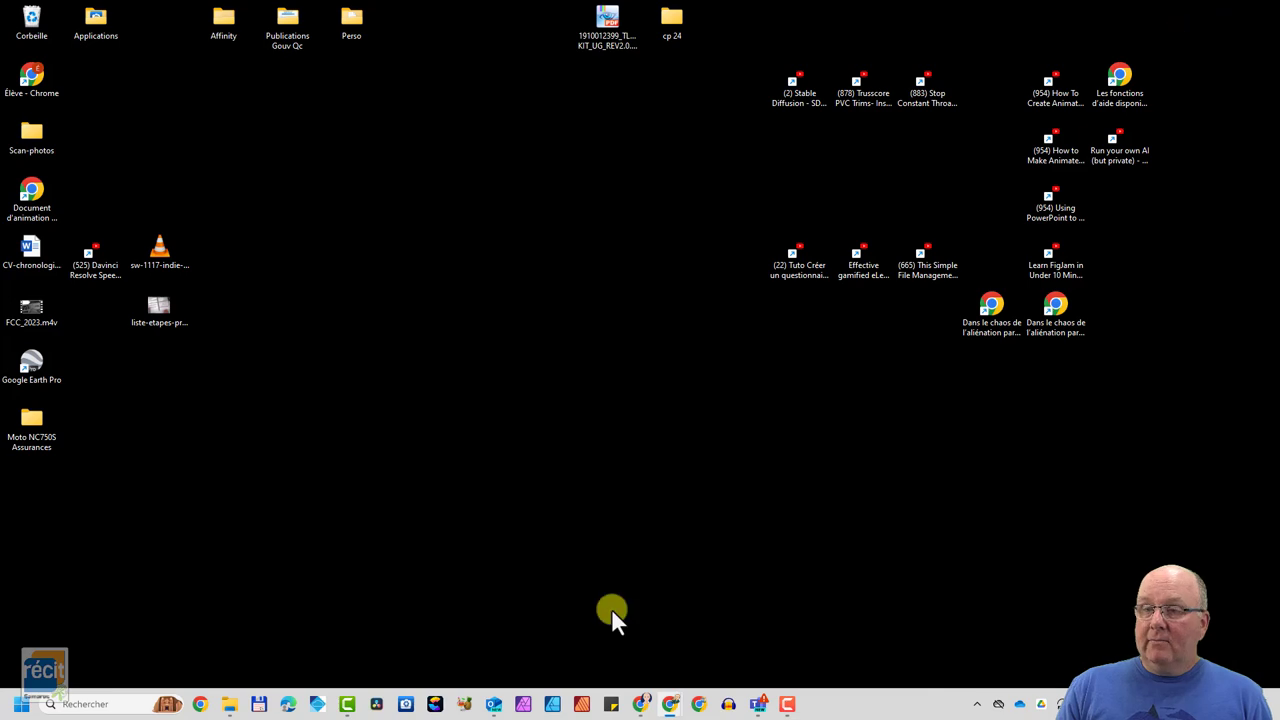
left_click(229, 704)
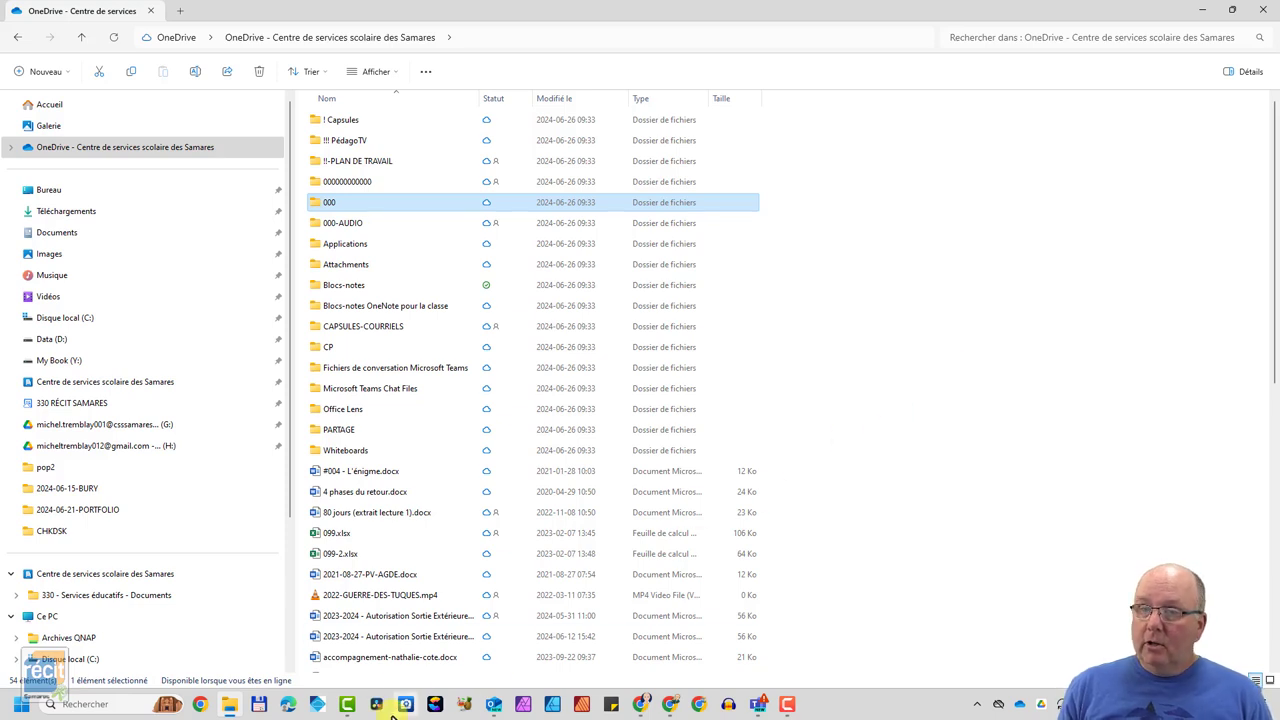
left_click(672, 706)
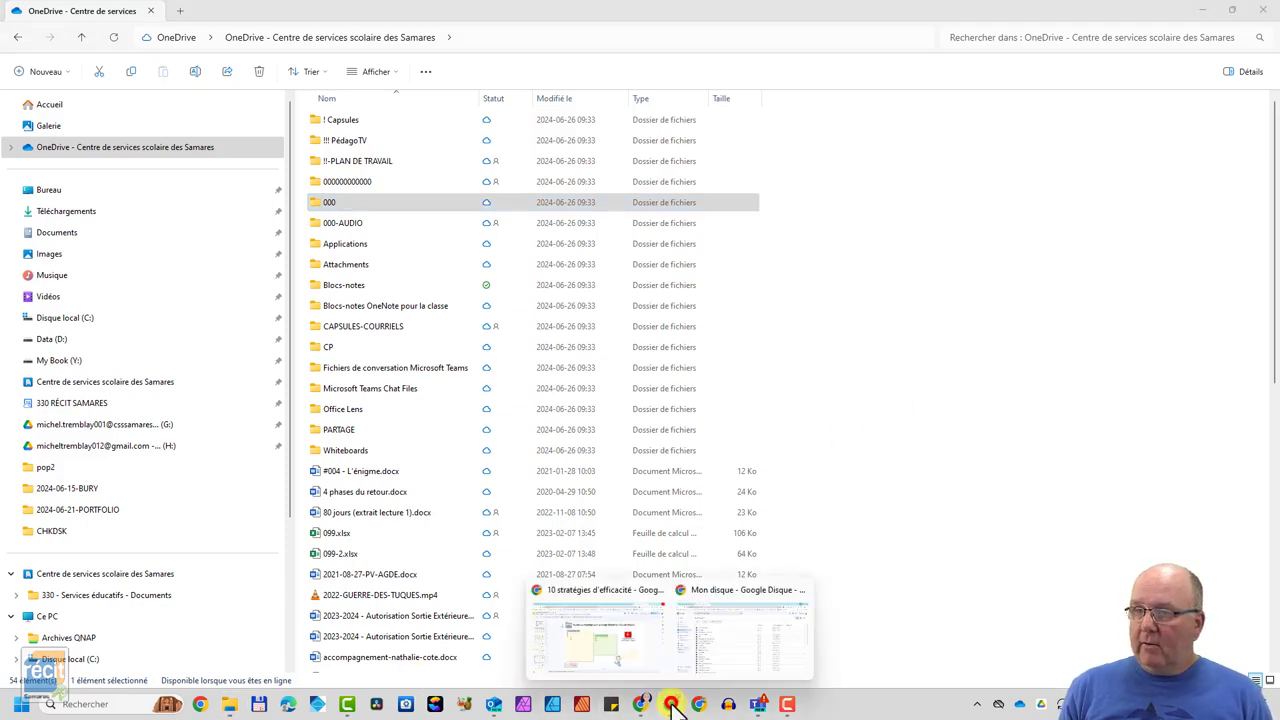
left_click(708, 647)
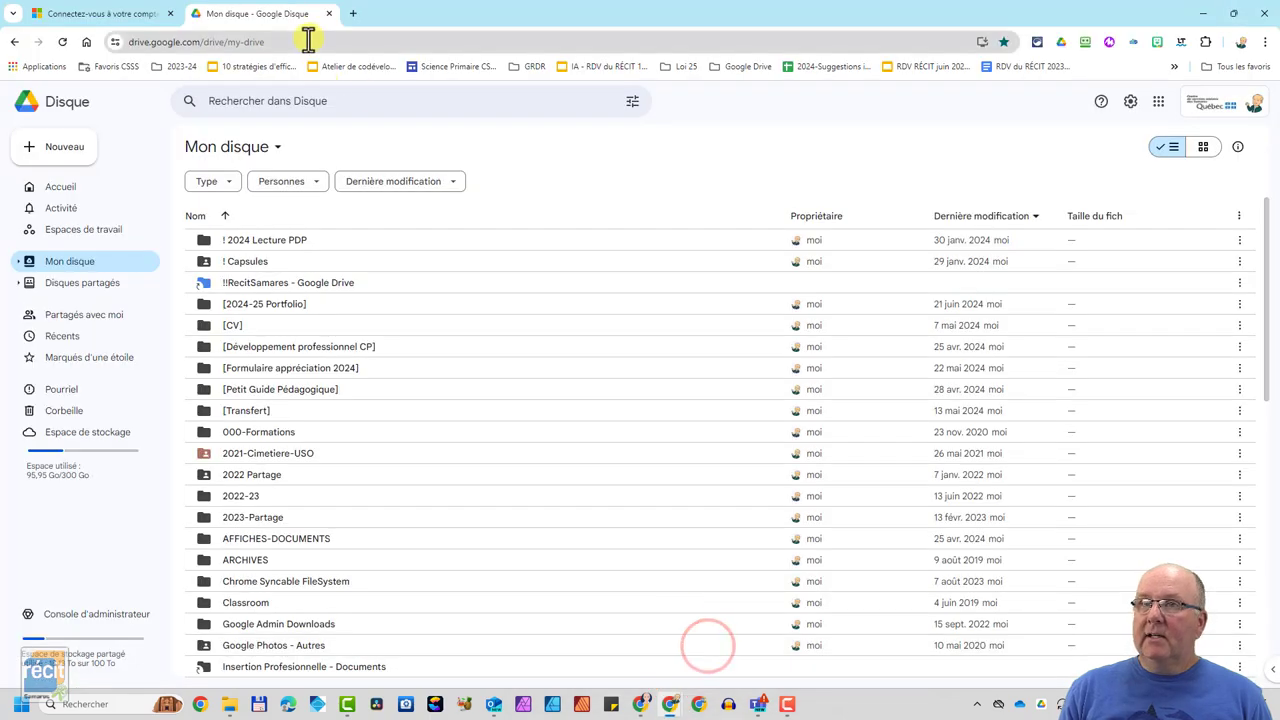
left_click(345, 13)
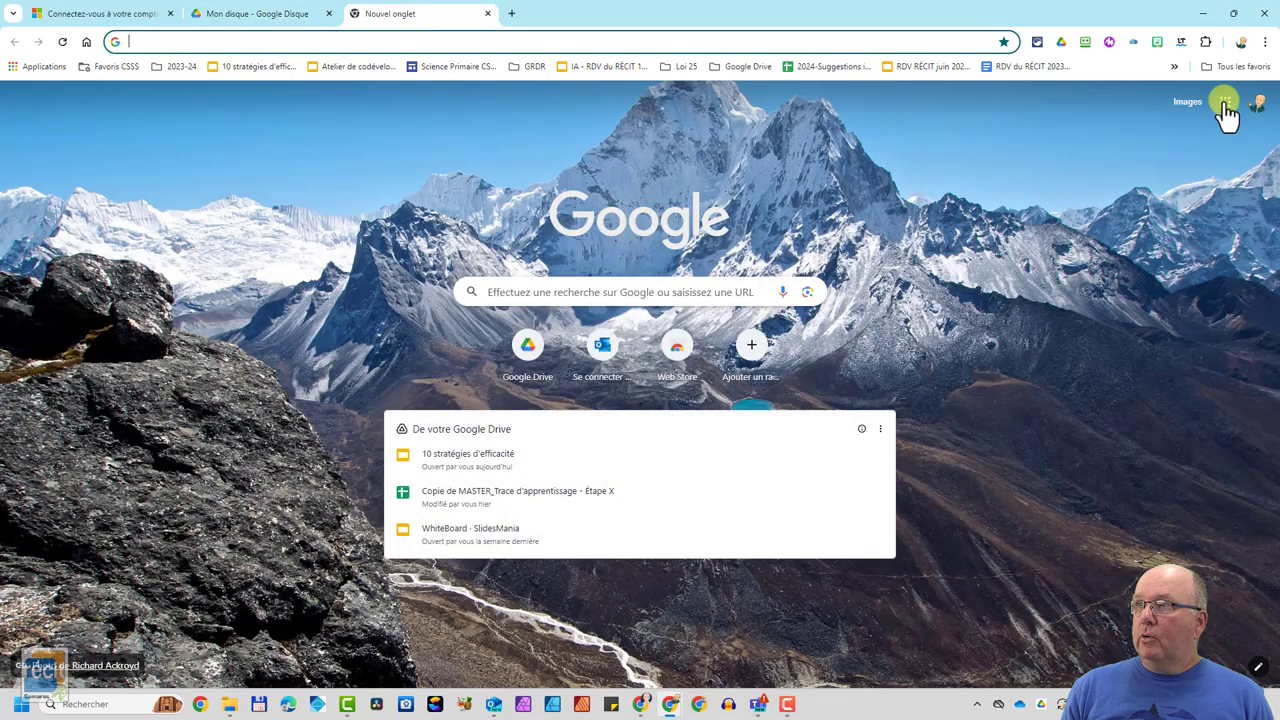
left_click(1225, 103)
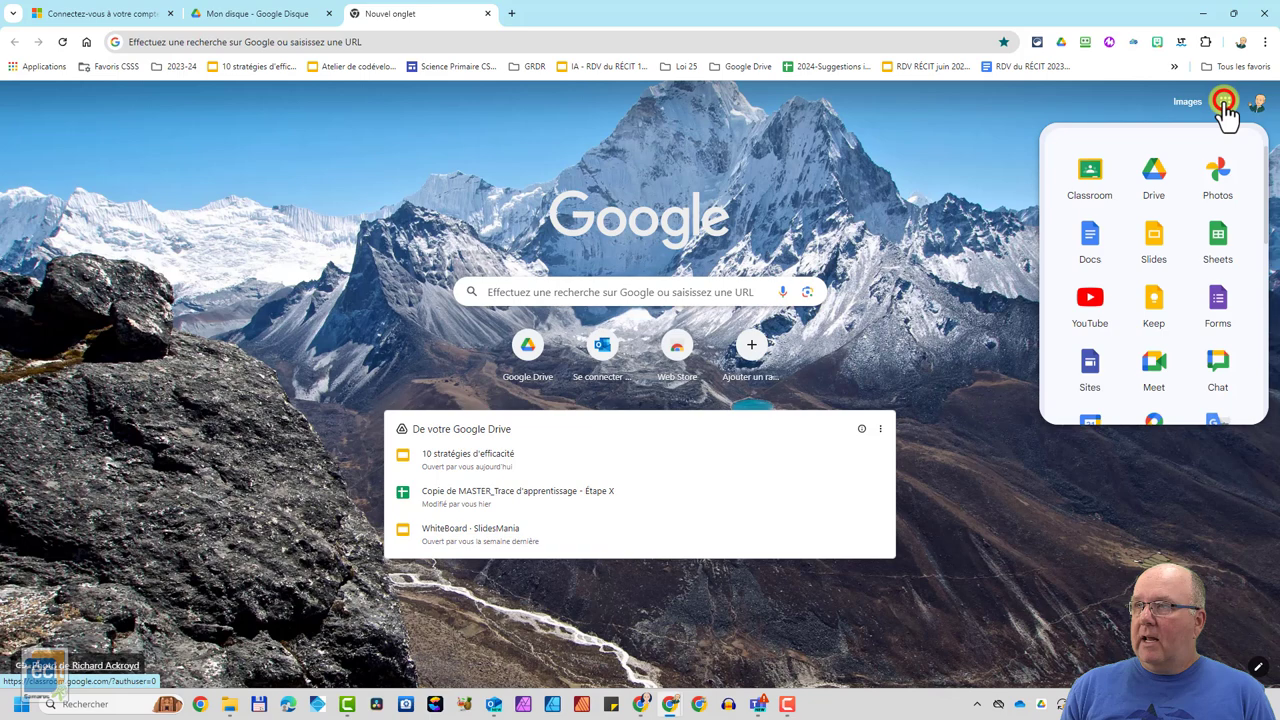
left_click(1154, 178)
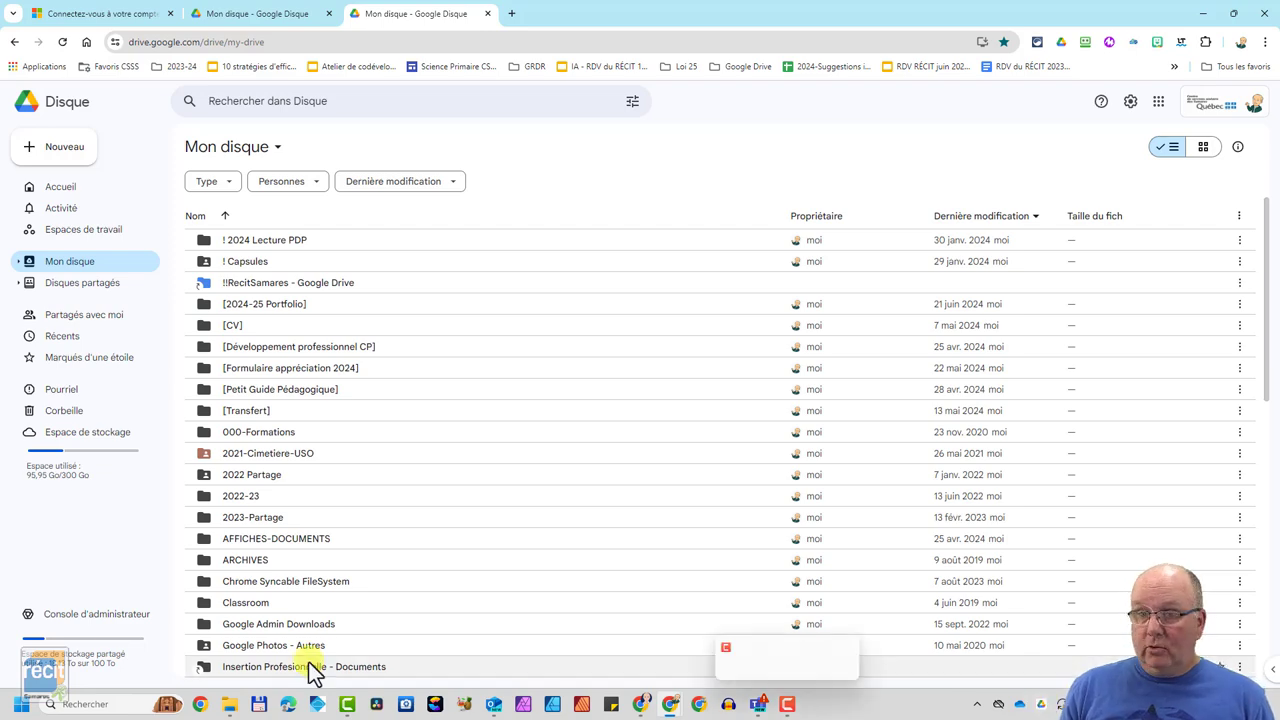
Switch to File Explorer and open the Mon Drive folder on the Google Drive volume (G:) from Ce PC
left_click(229, 704)
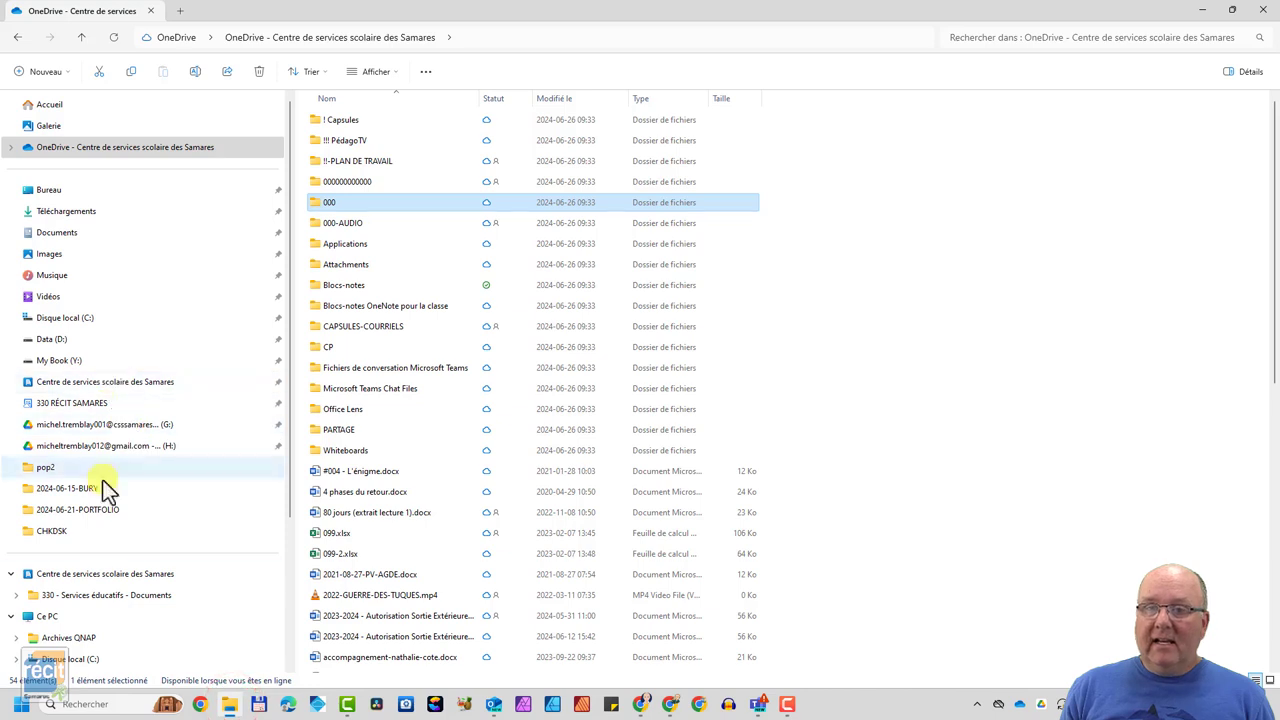
left_click(70, 619)
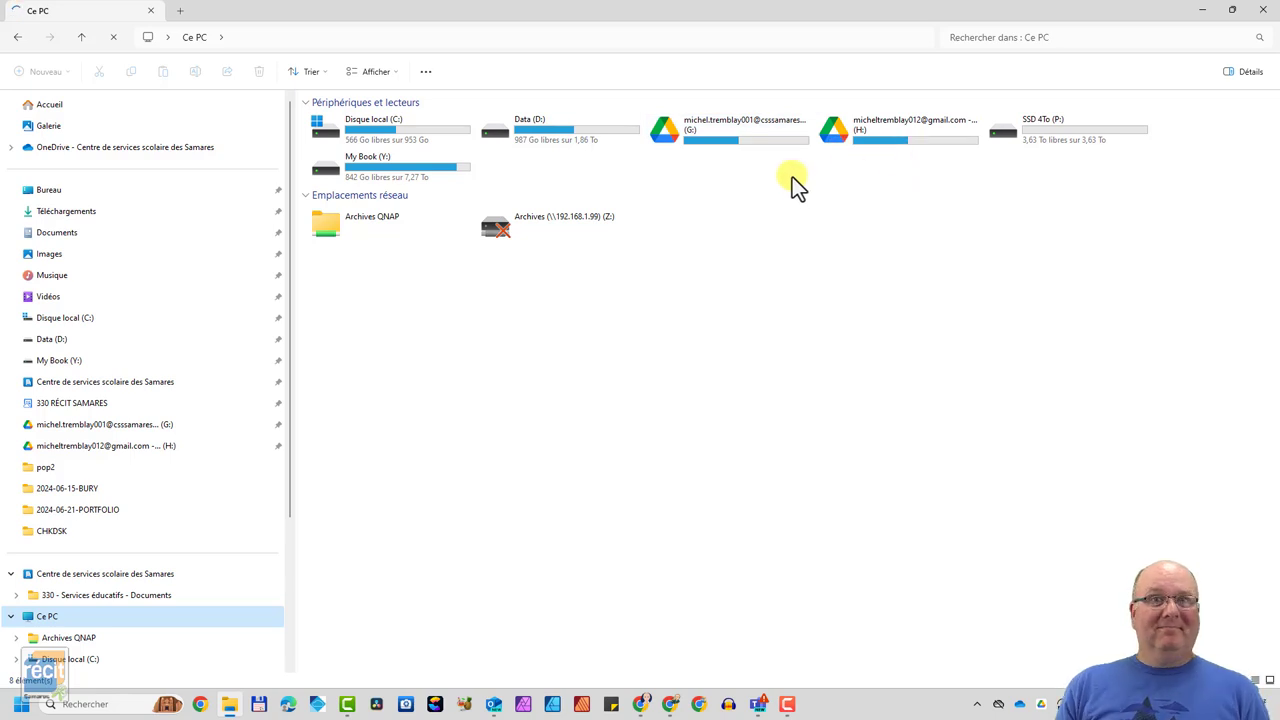
double_click(755, 135)
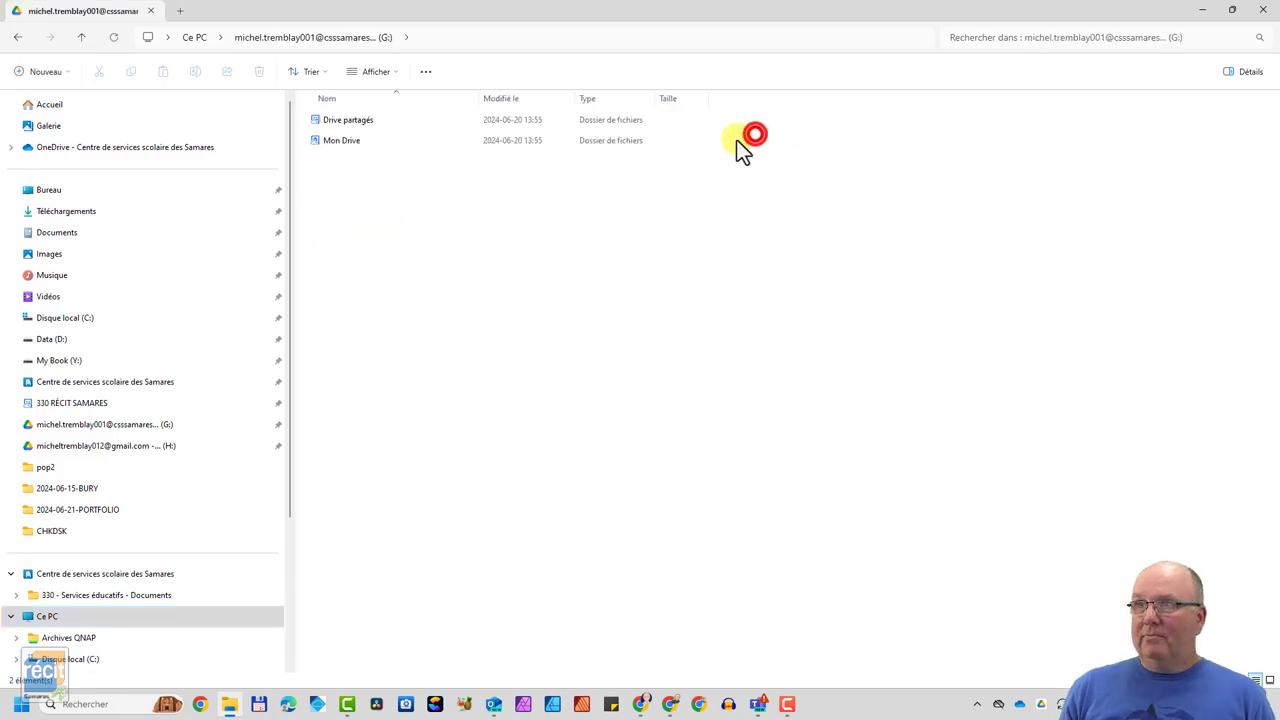
double_click(358, 141)
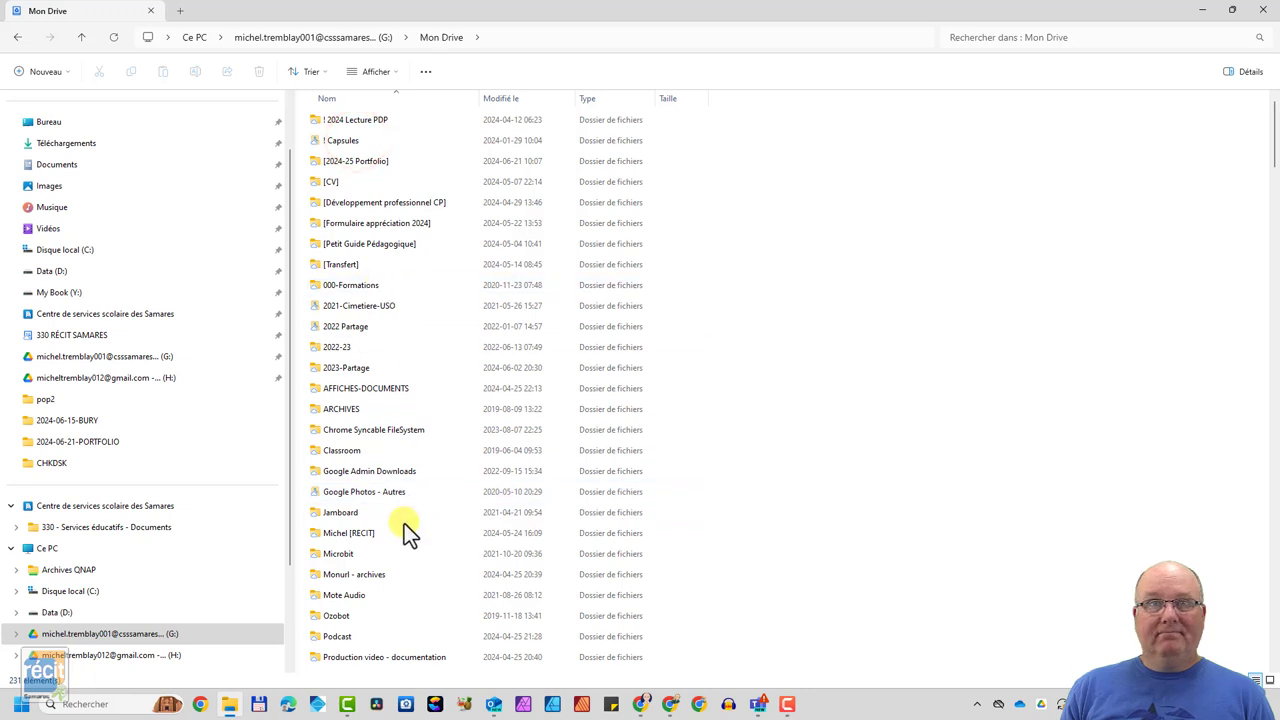
Set the offline access of the [Transfert] folder in Mon Drive to Disponible hors connexion
right_click(337, 266)
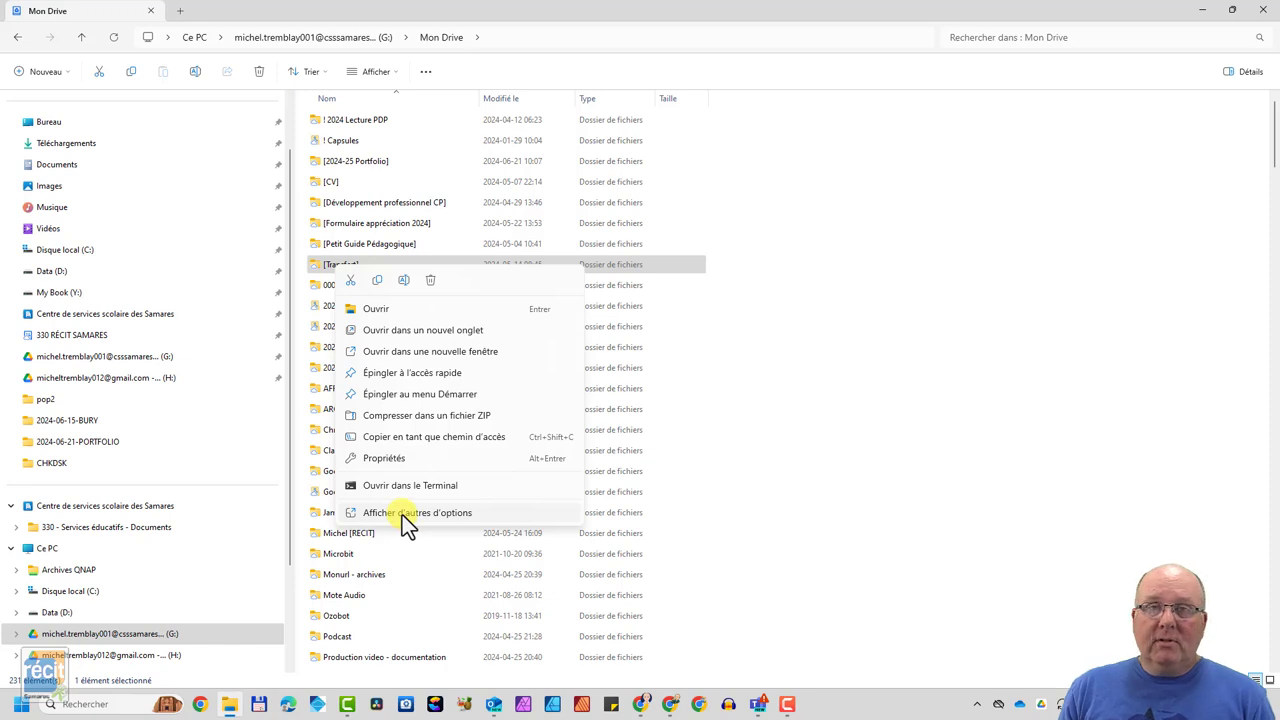
left_click(402, 513)
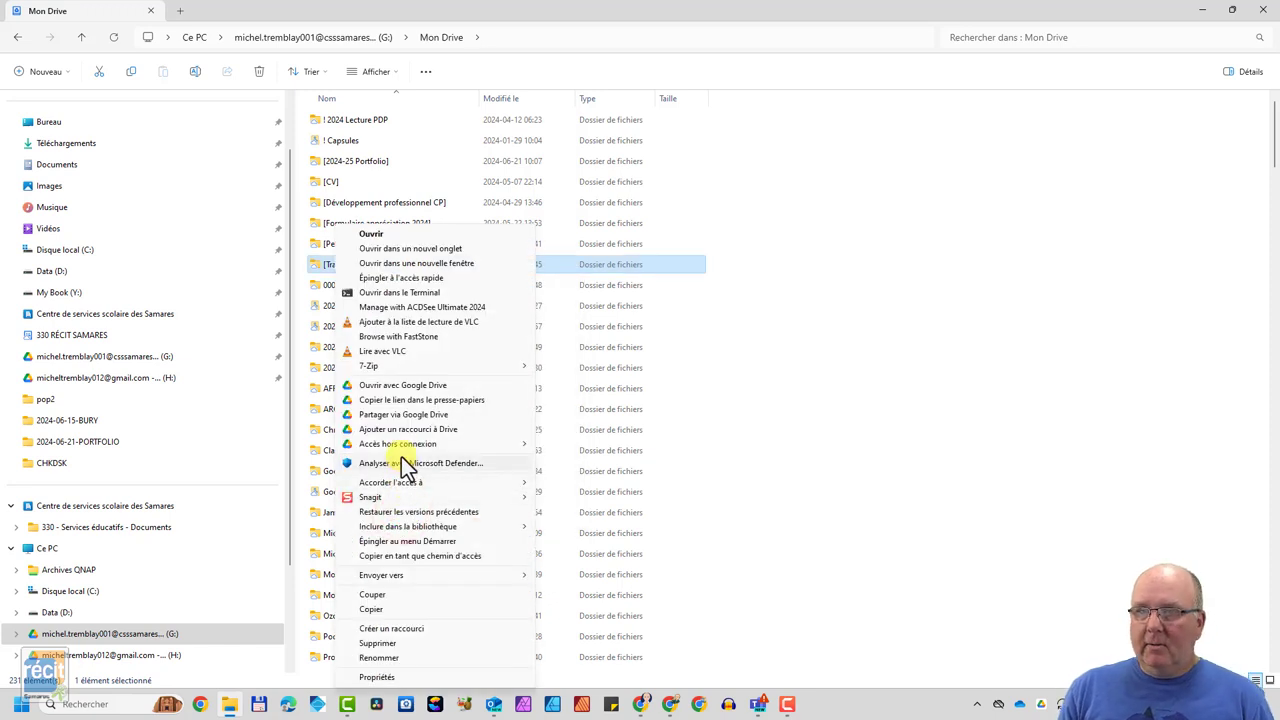
mouse_move(390, 443)
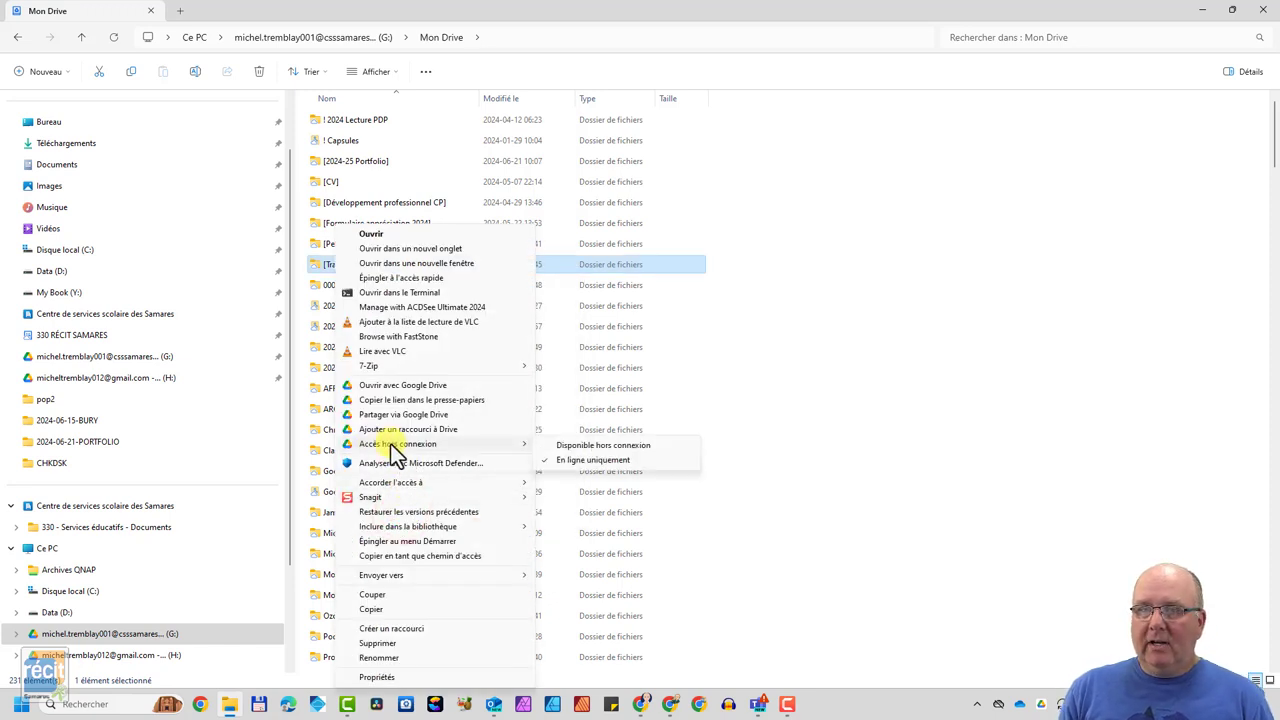
left_click(572, 445)
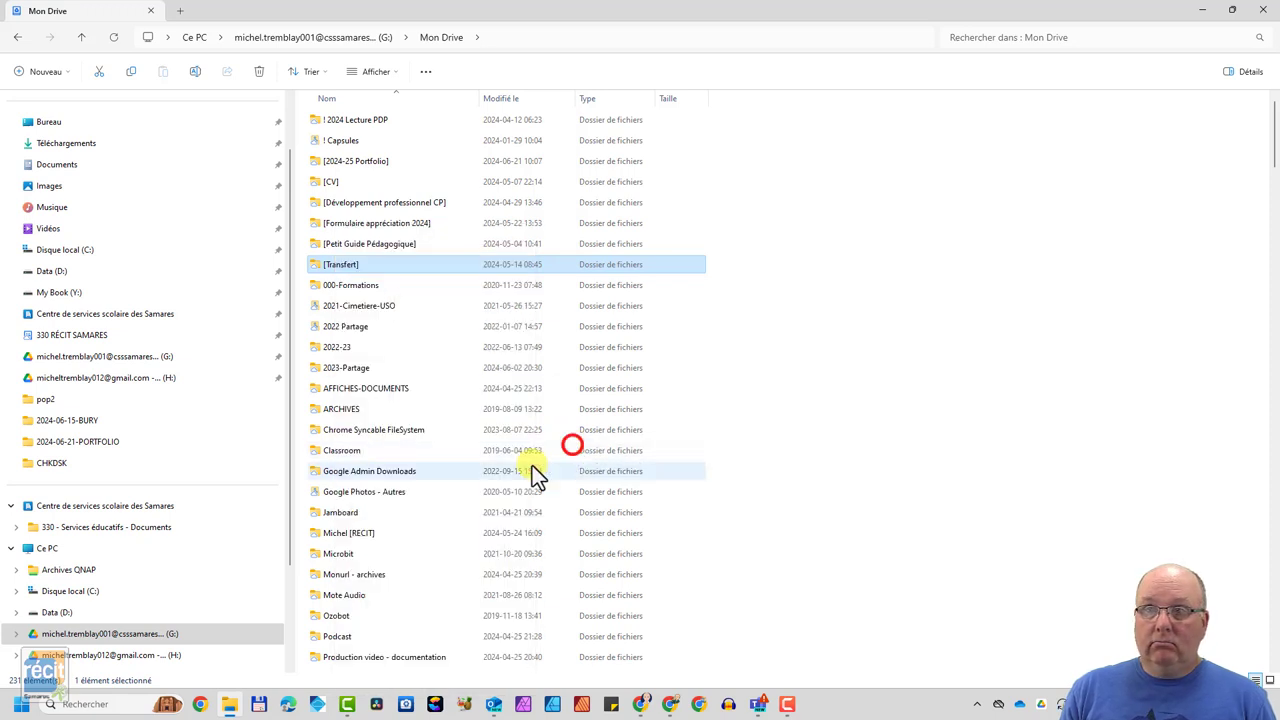
Set the [Transfert] folder's offline access to En ligne uniquement
right_click(347, 272)
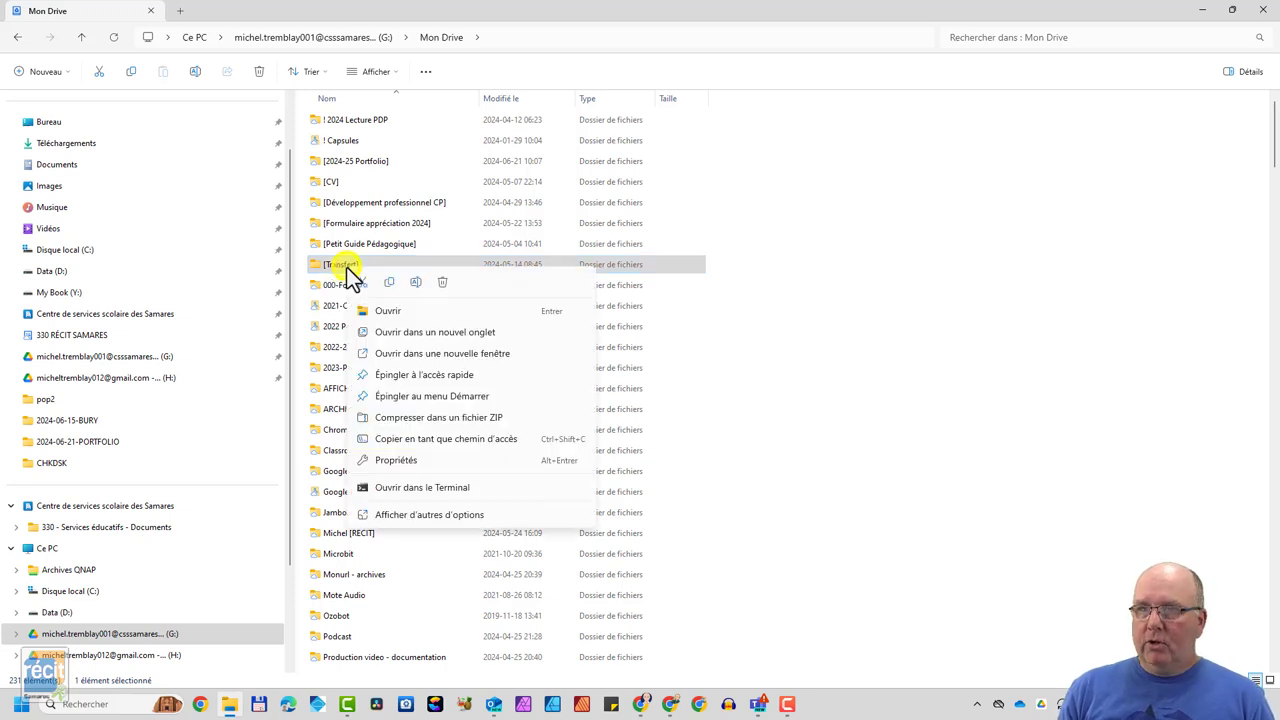
left_click(409, 514)
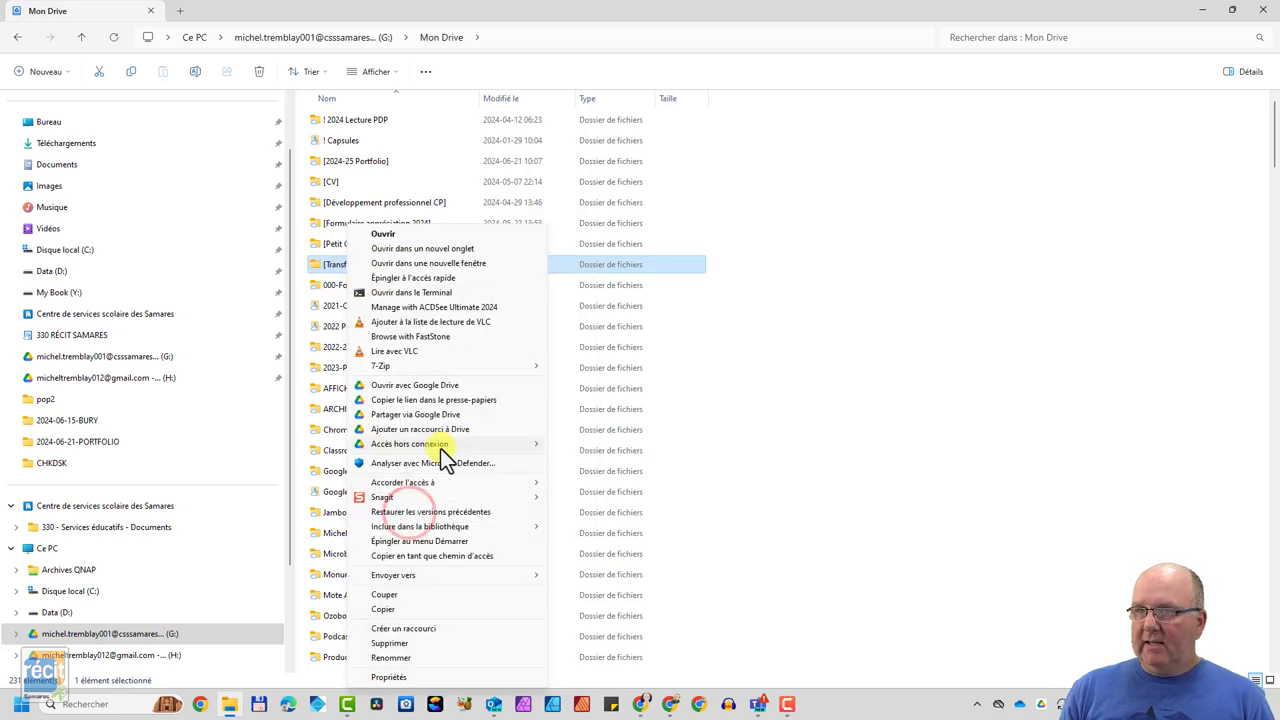
mouse_move(460, 443)
left_click(598, 461)
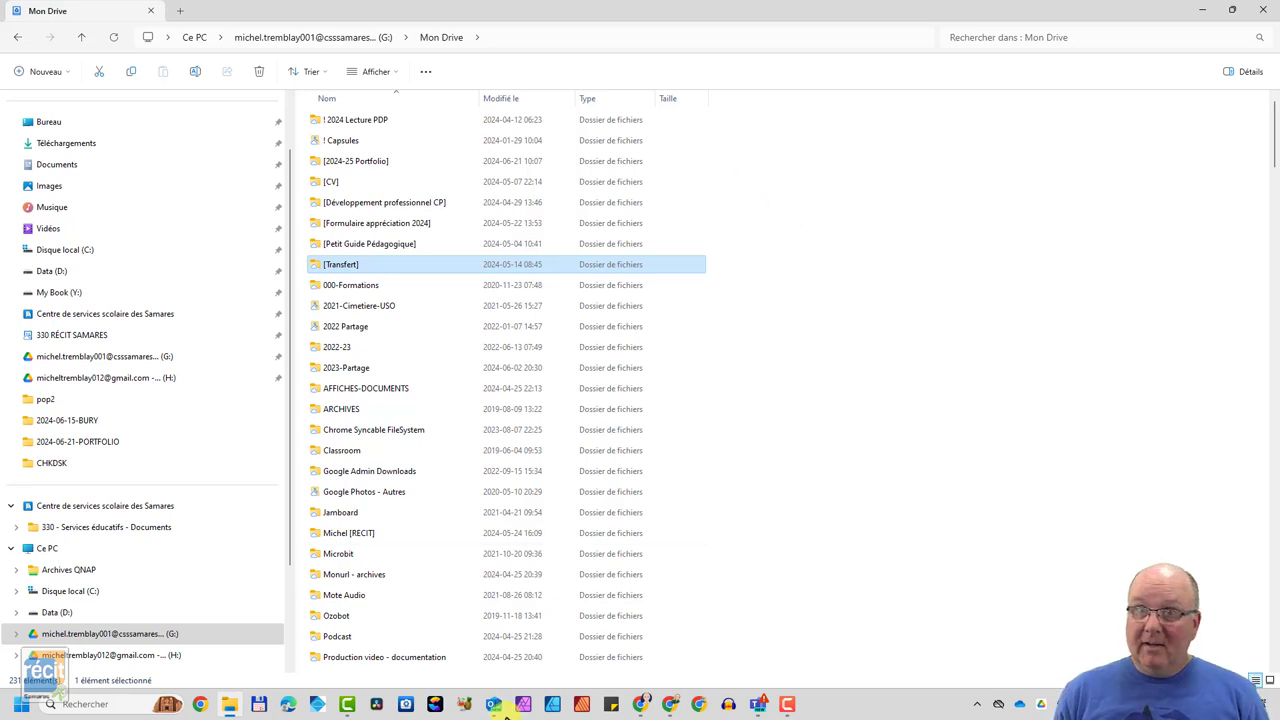
Open the My Book (Y:) drive and select all items from the CLAPMEDIA folder through MTTV-CLOSE.mp4
left_click(70, 292)
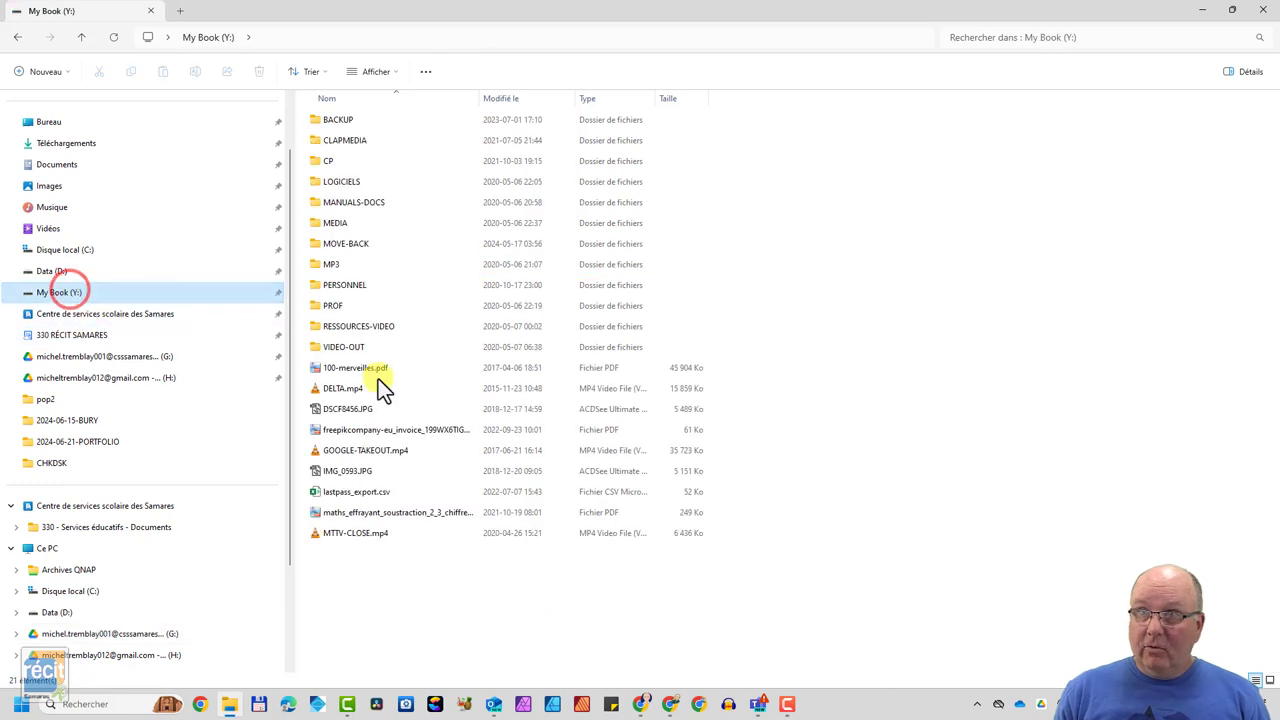
left_click_drag(384, 649, 240, 269)
scroll(206, 228, "up", 2)
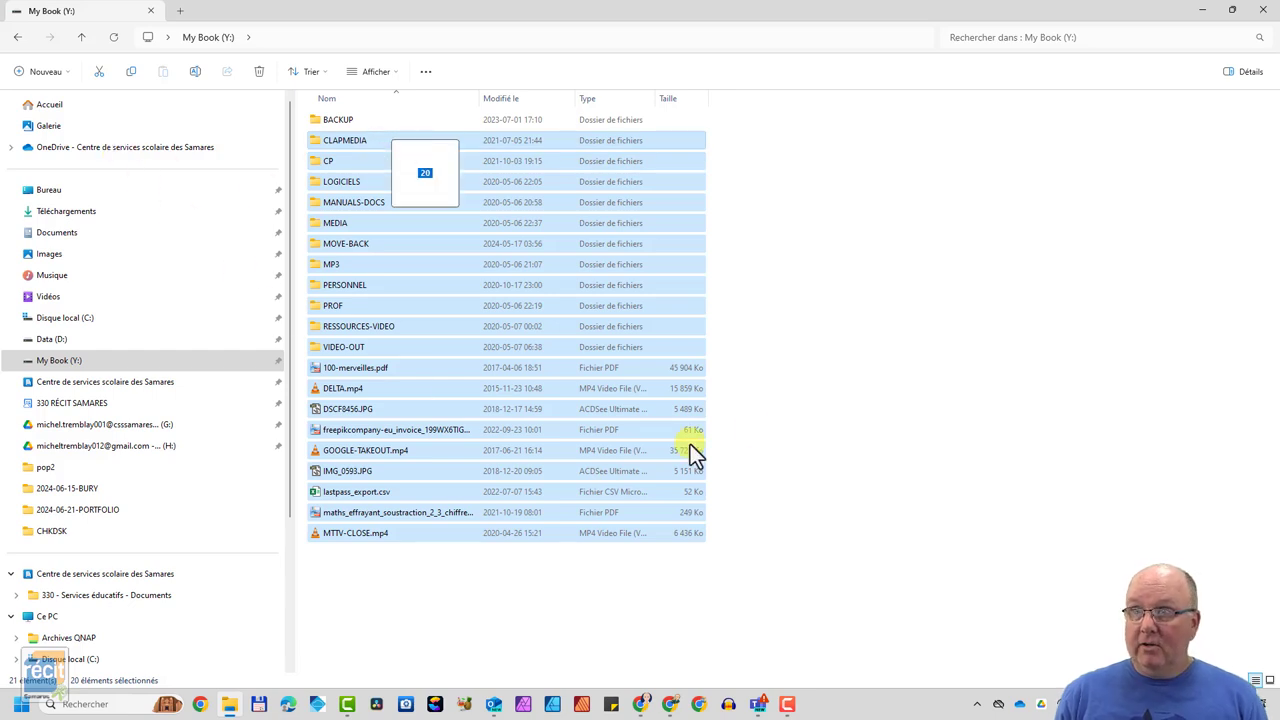